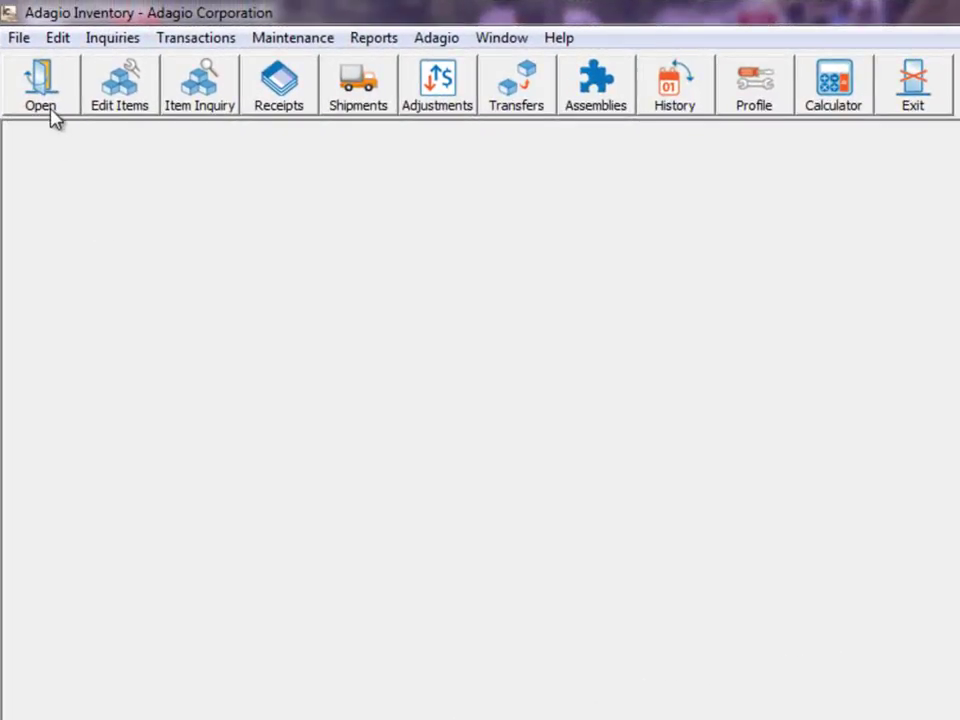
# Step: Open the Physical Inventory Worksheet export and show the field selections of the Export inventory template
pyautogui.click(18, 40)
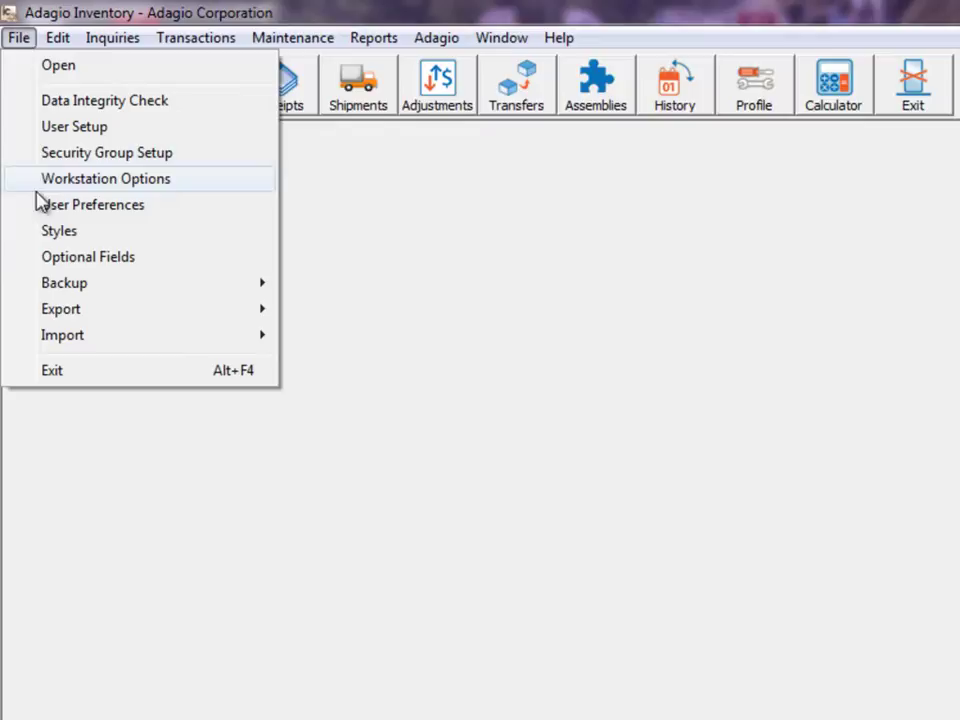
pyautogui.moveTo(17, 318)
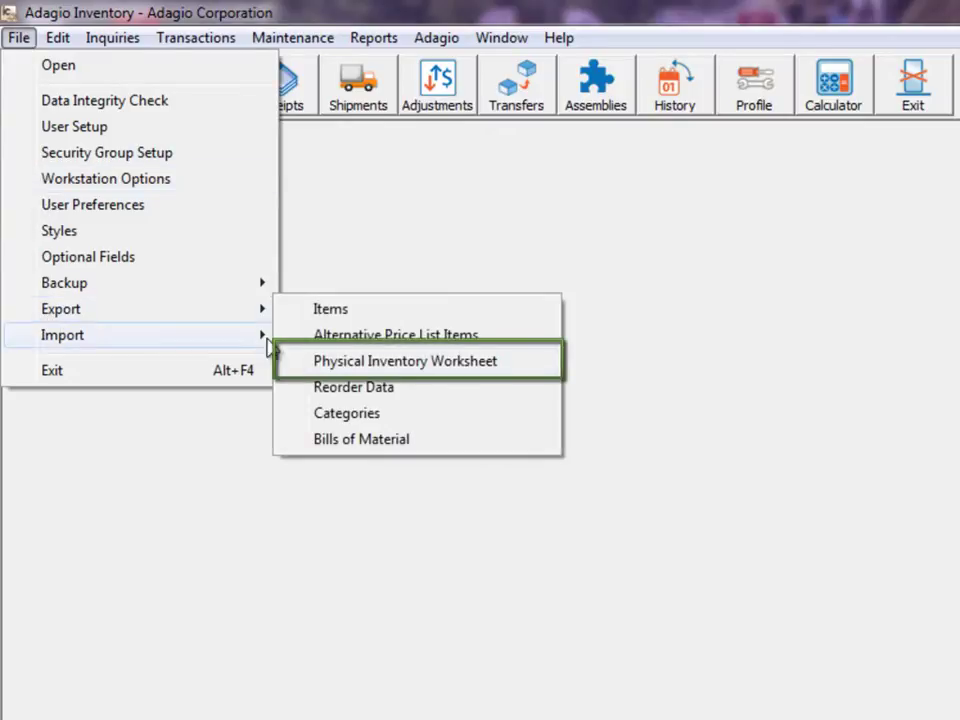
pyautogui.click(292, 364)
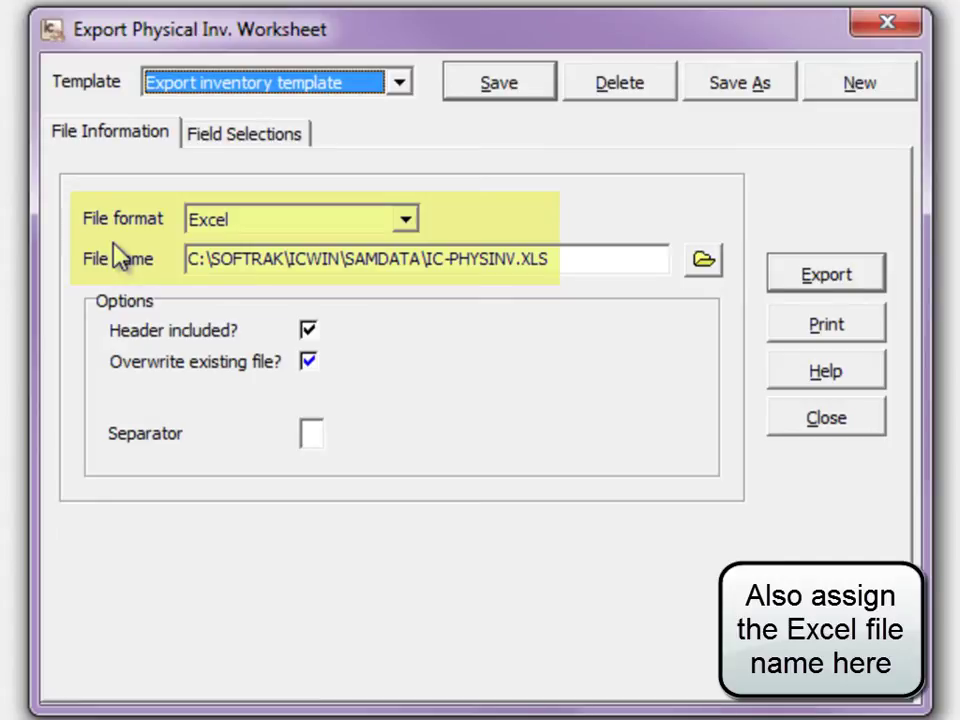
pyautogui.click(238, 138)
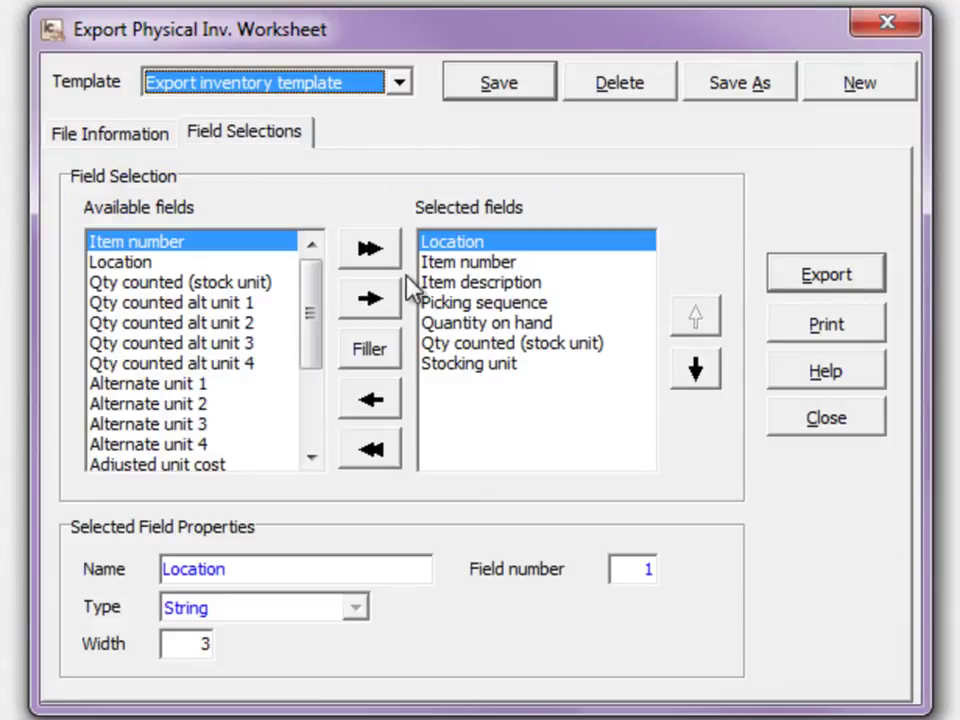
# Step: Remove Quantity on hand from the selected fields of the Export inventory template
pyautogui.click(430, 285)
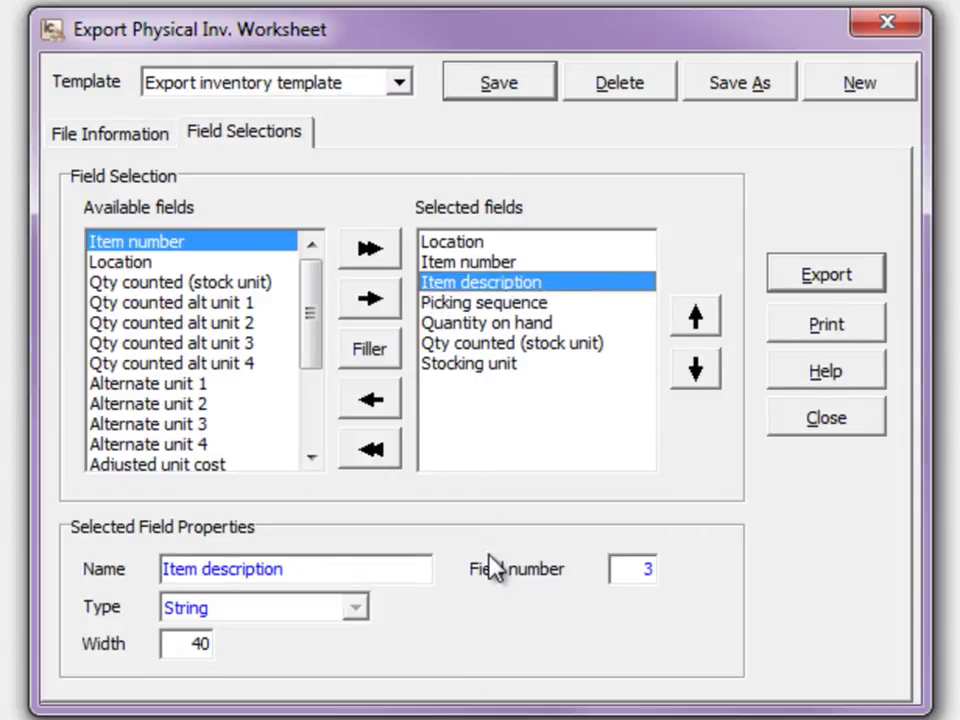
pyautogui.click(468, 328)
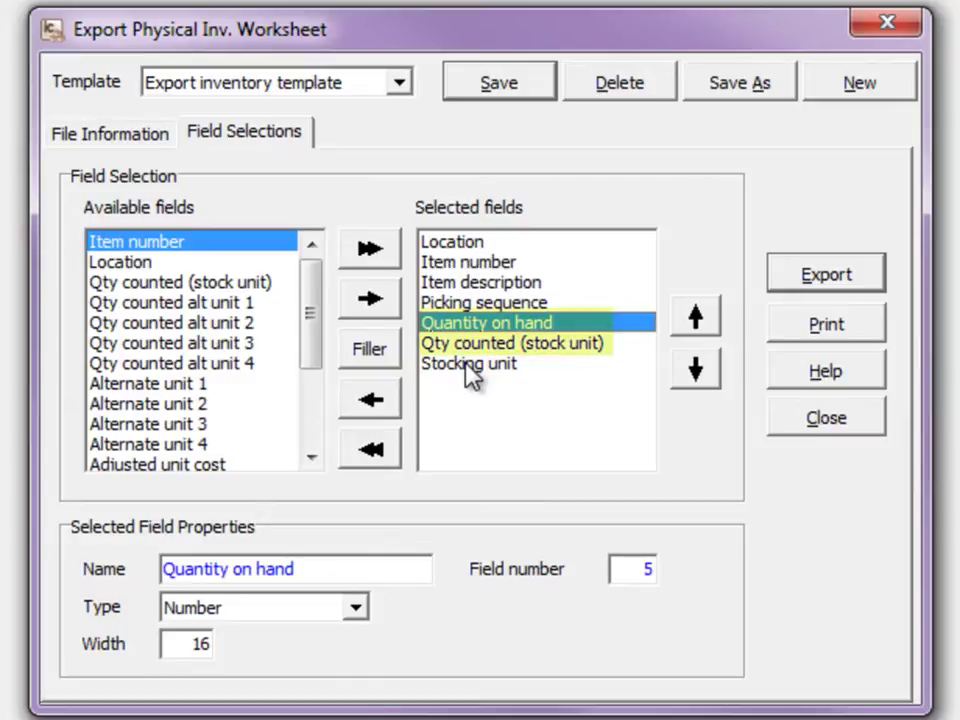
pyautogui.click(385, 412)
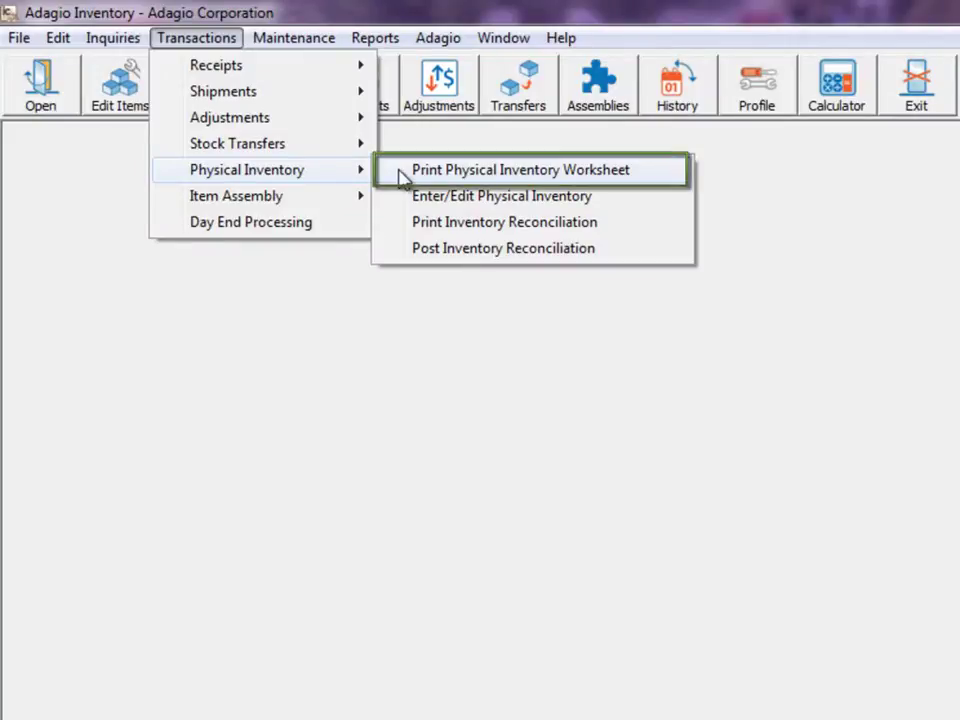
# Step: Set the physical inventory worksheet printout to create an export file with Export inventory template, without creating the adjustment workfile
pyautogui.click(403, 172)
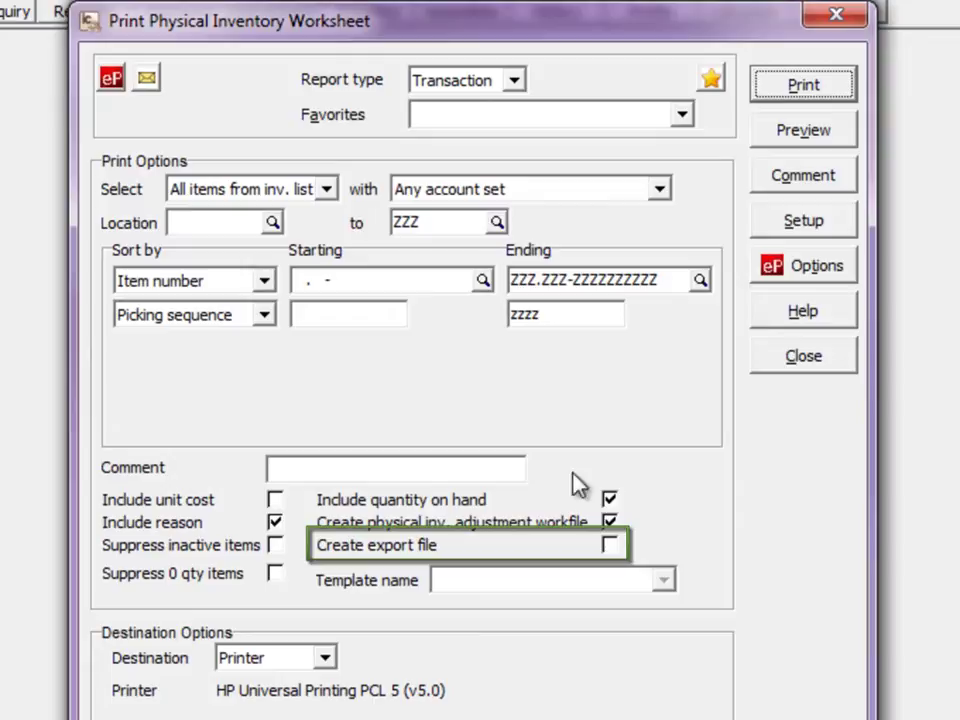
pyautogui.click(614, 545)
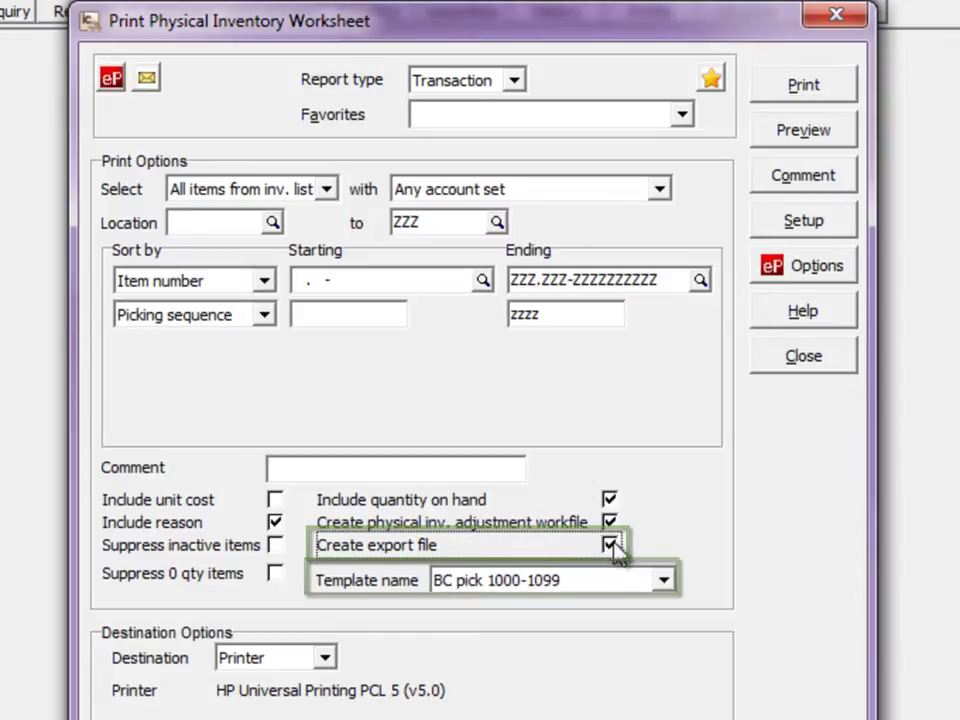
pyautogui.click(663, 580)
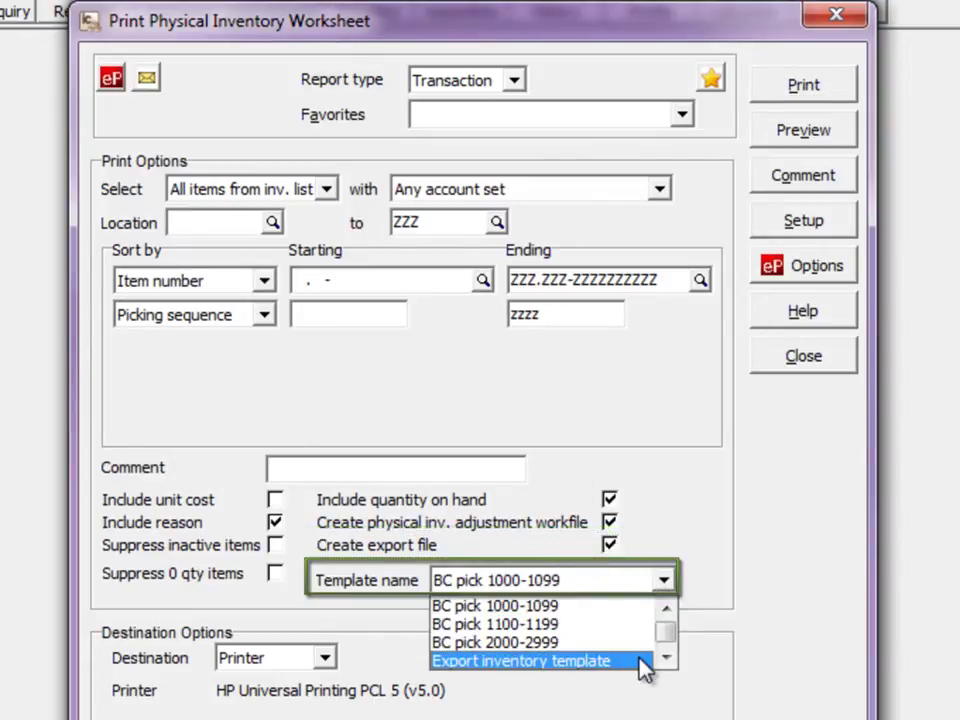
pyautogui.click(645, 661)
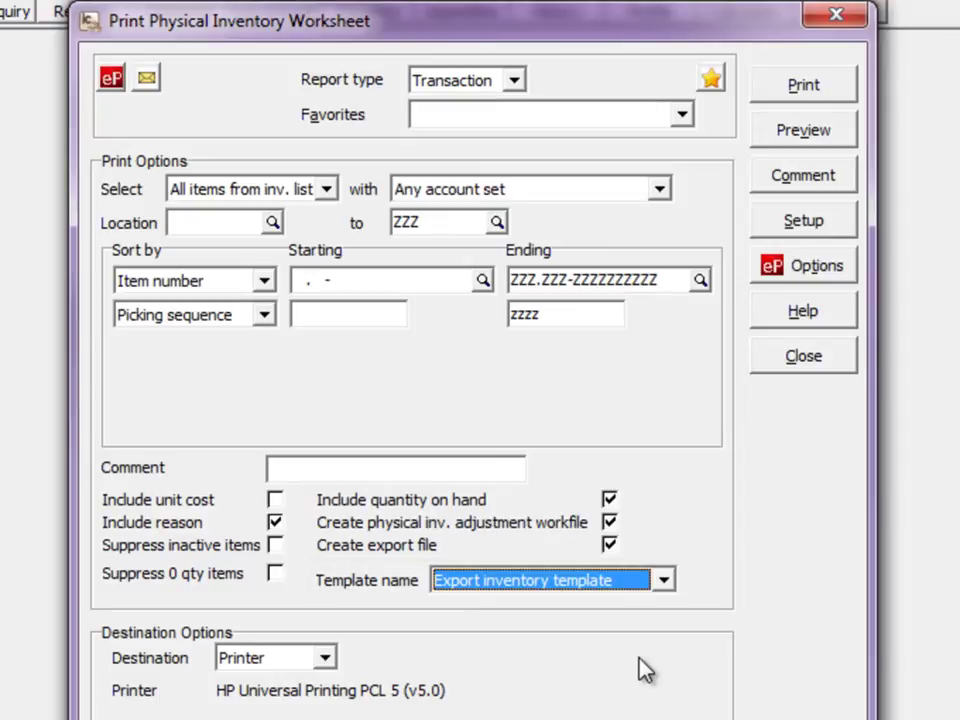
pyautogui.click(611, 524)
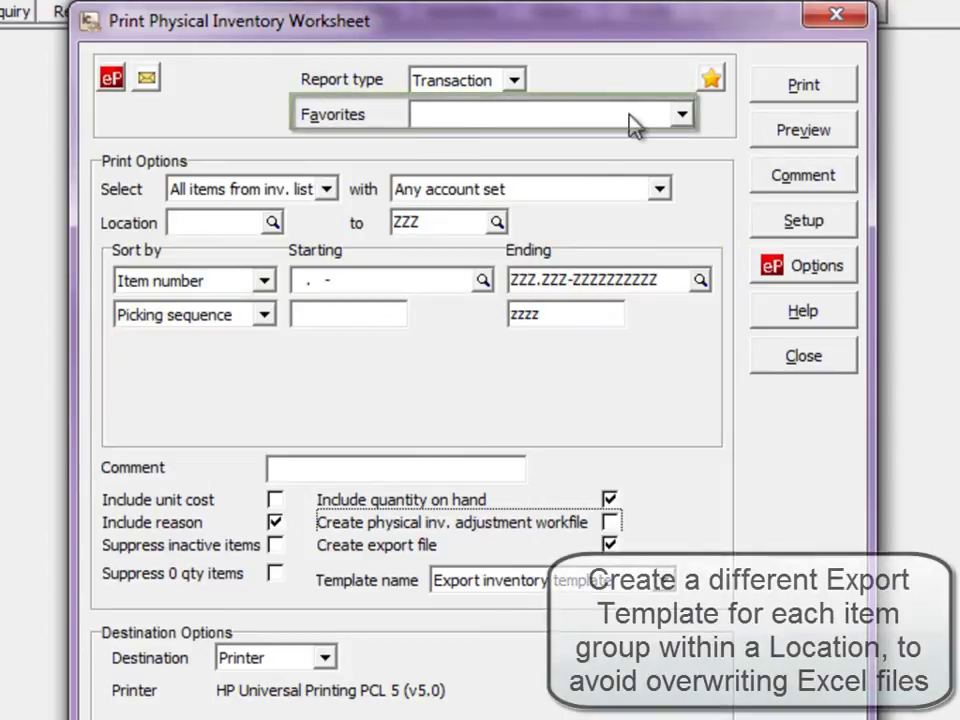
# Step: Load the favorite Phys Inv BC Pick 1000-1099, print its worksheet to PDF and close the resulting report
pyautogui.click(681, 116)
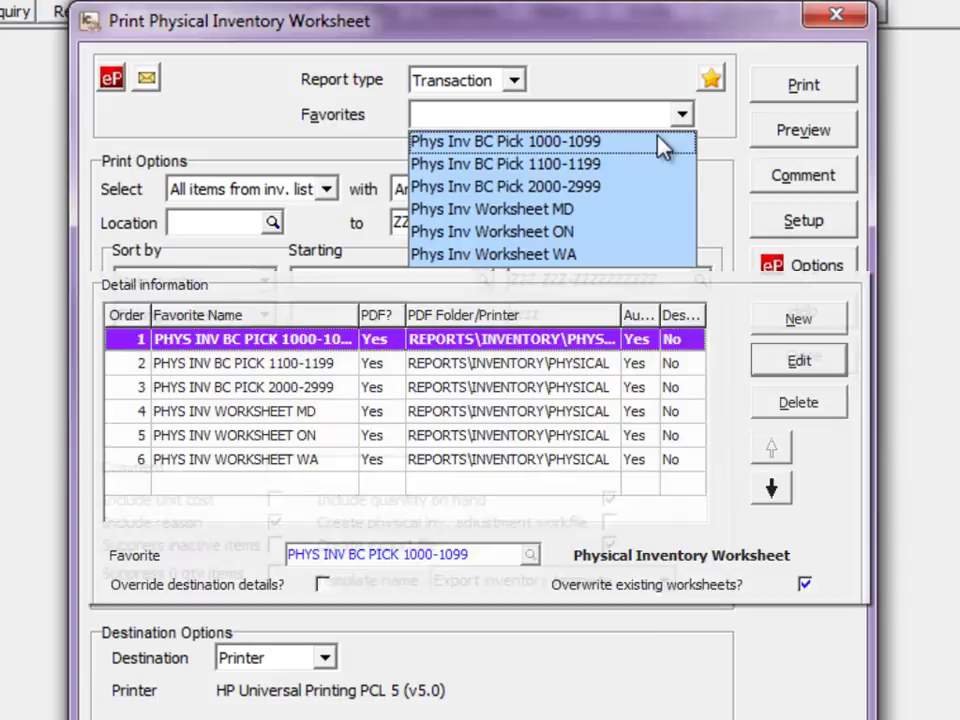
pyautogui.click(662, 147)
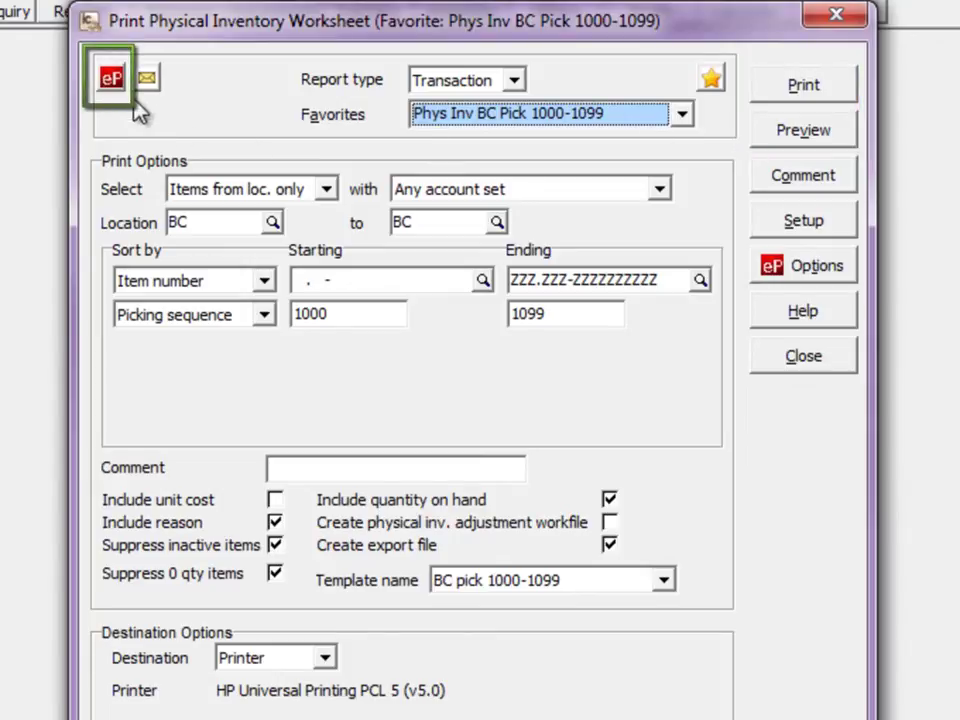
pyautogui.click(111, 79)
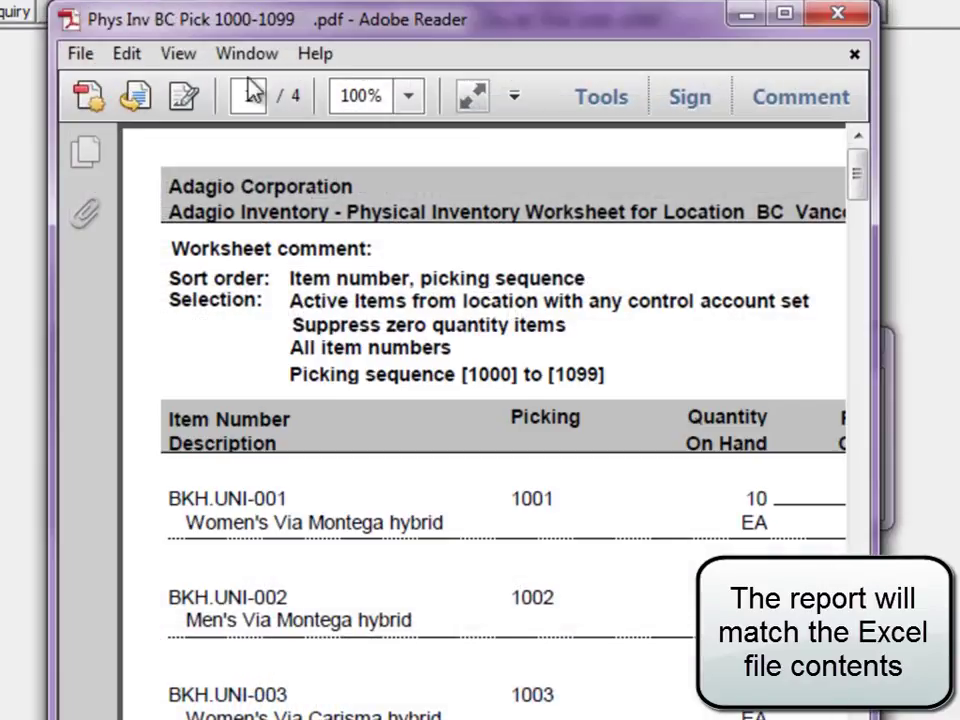
pyautogui.click(826, 23)
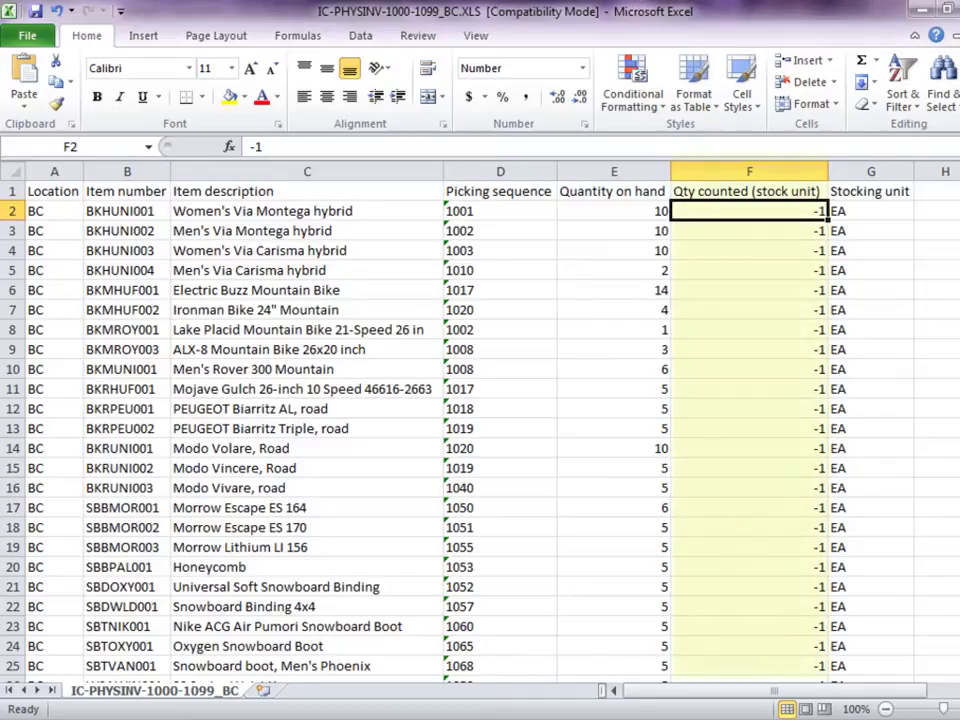
# Step: In the IC-PHYSINV-1000-1099_BC.XLS workbook in Excel, enter counted quantities 10, 9, 10 and 0 in cells F2 to F5
pyautogui.write('10')
pyautogui.press('Return')
pyautogui.write('9')
pyautogui.press('Return')
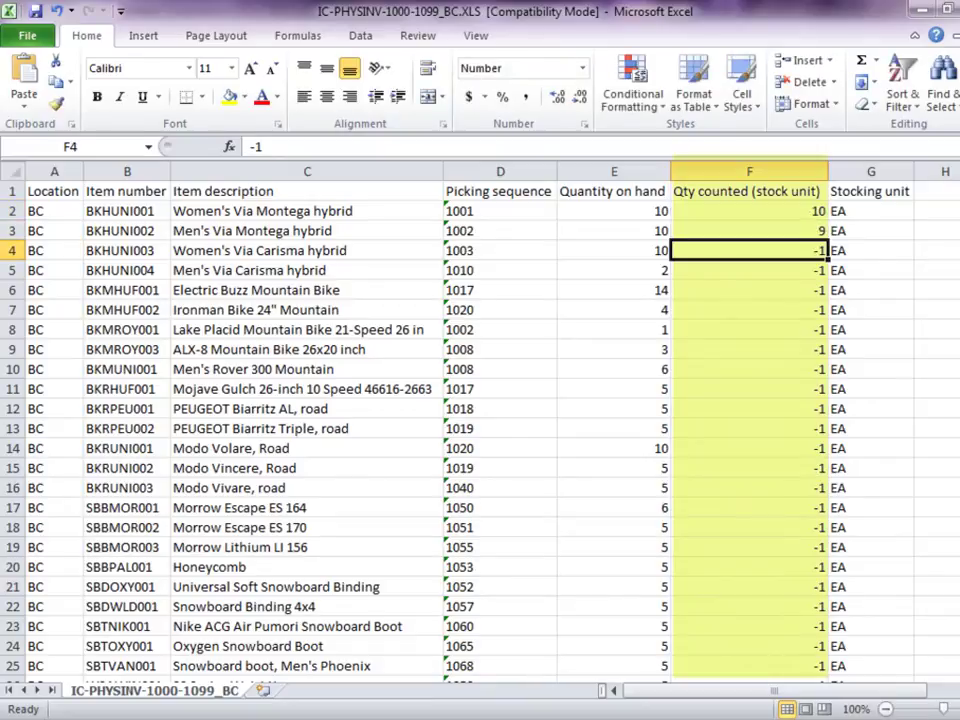
pyautogui.write('10')
pyautogui.press('Return')
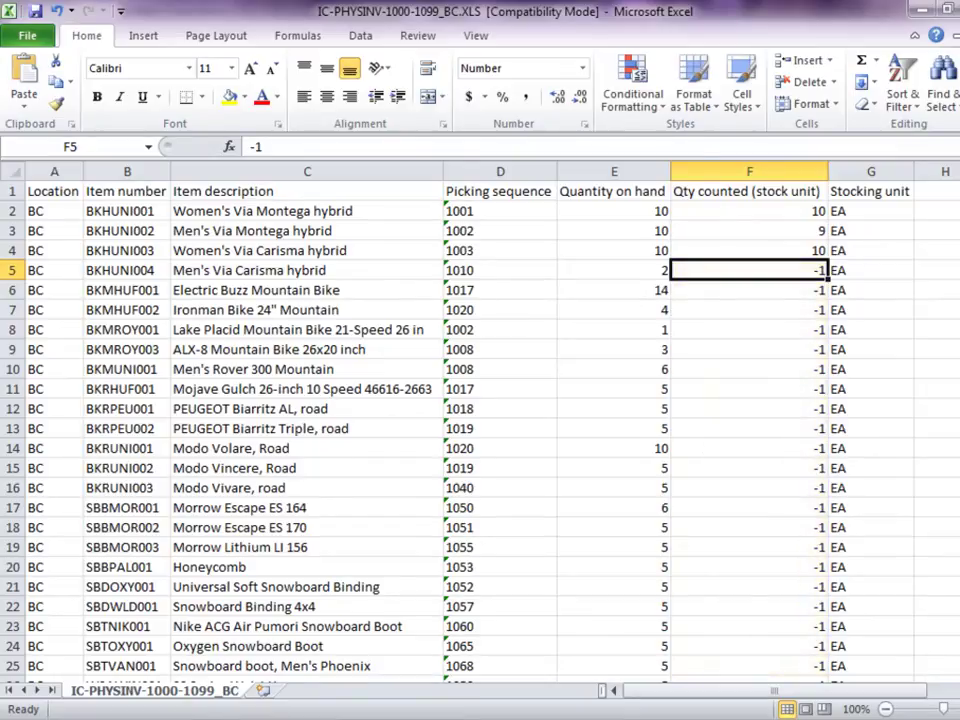
pyautogui.write('0')
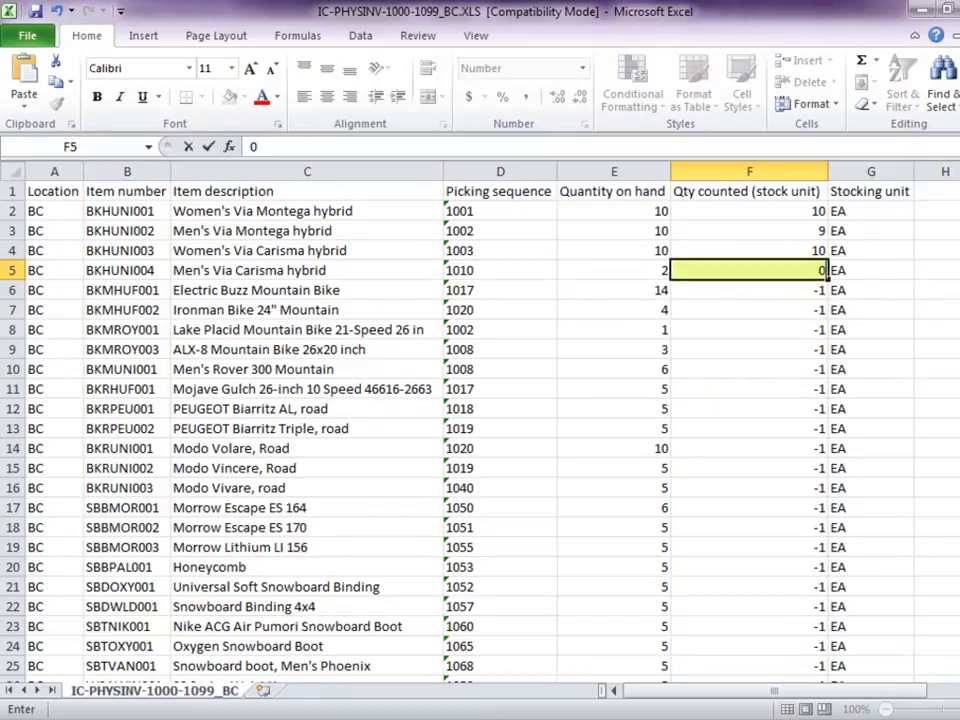
pyautogui.press('Return')
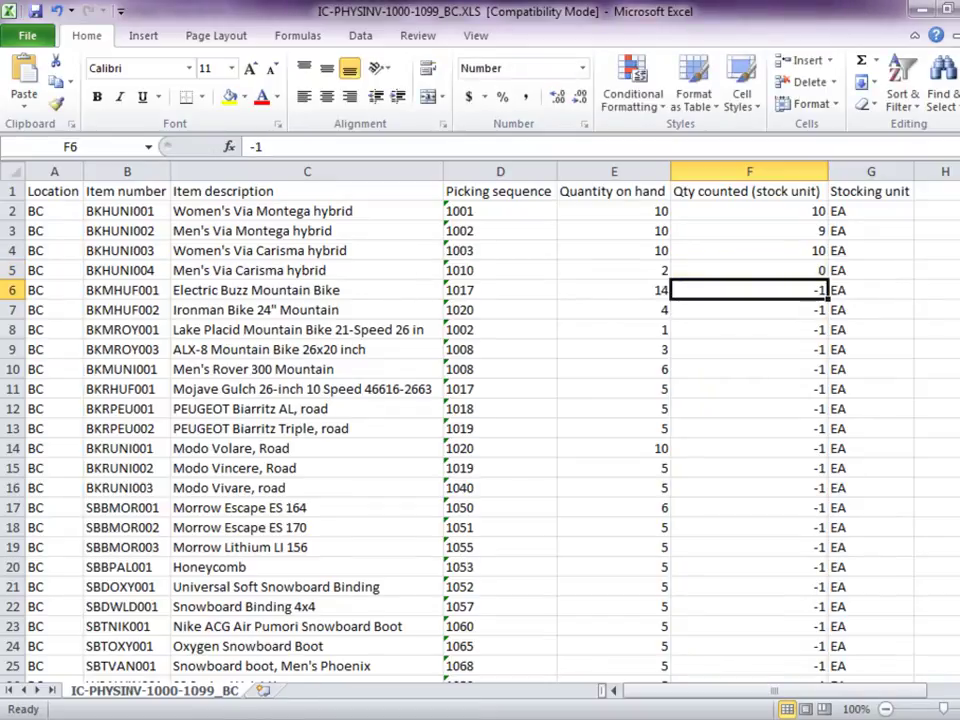
# Step: Enter a counted quantity of 4 for item BKRHUF001 in cell F11
pyautogui.press('Down')
pyautogui.press('Down')
pyautogui.press('Down')
pyautogui.press('Down')
pyautogui.press('Down')
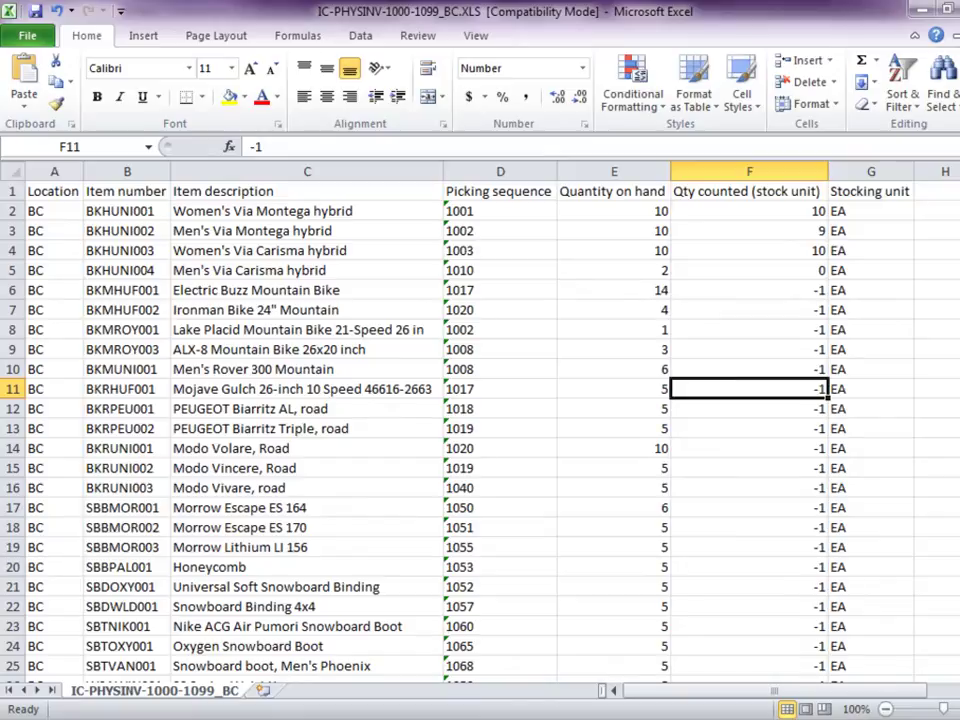
pyautogui.write('4')
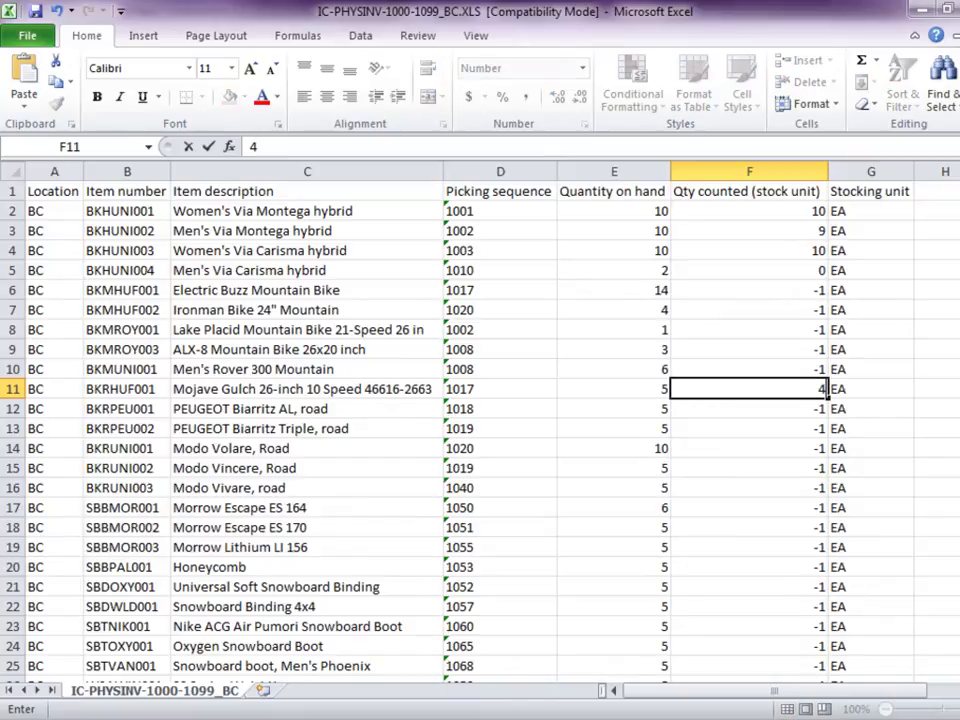
pyautogui.press('Return')
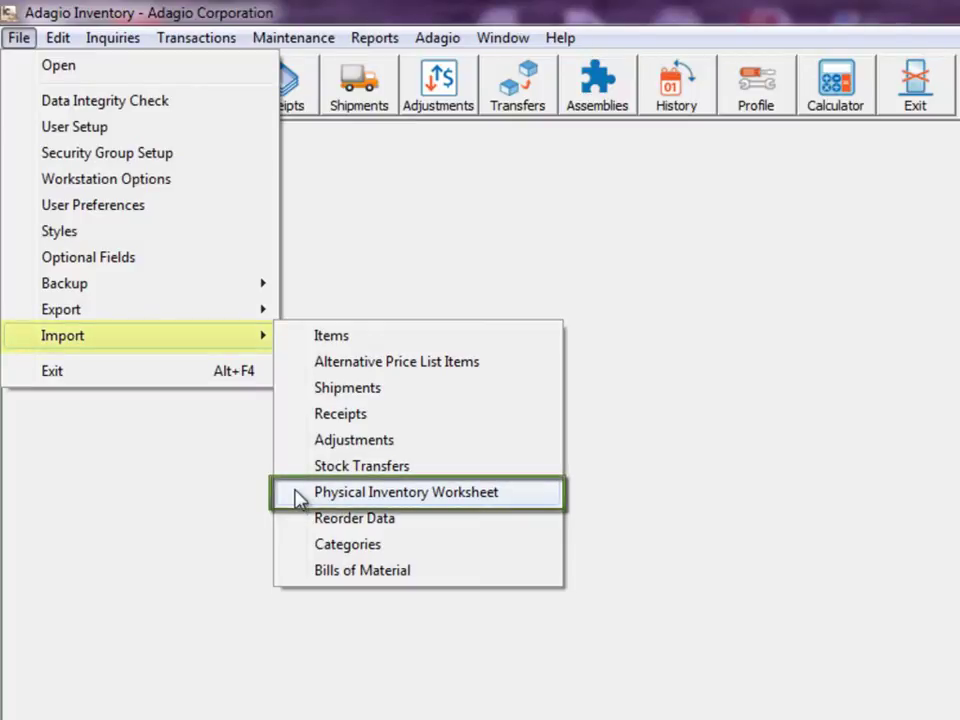
# Step: In Adagio Inventory, open the Physical Inventory Worksheet import and review the field selection and Location default of template BC inventory pick 1000-99
pyautogui.click(297, 495)
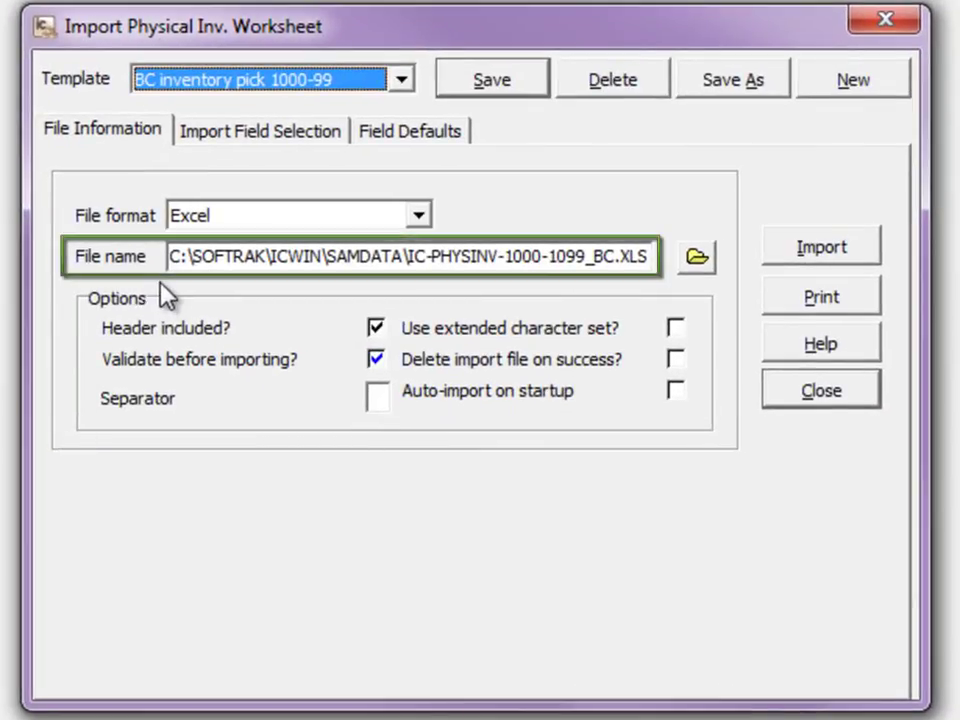
pyautogui.click(268, 140)
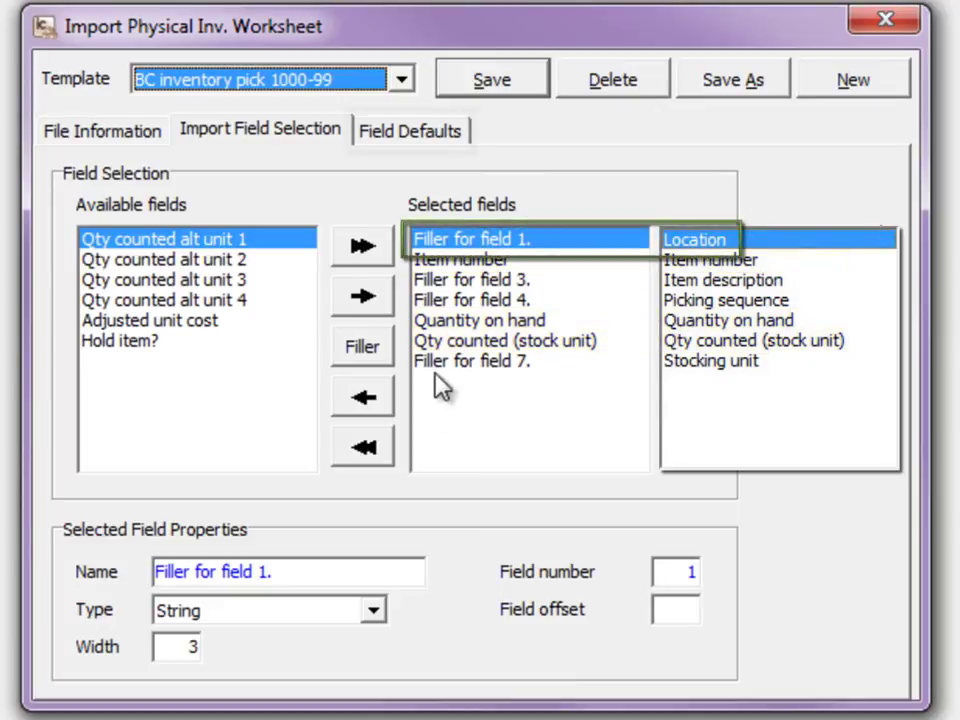
pyautogui.click(440, 148)
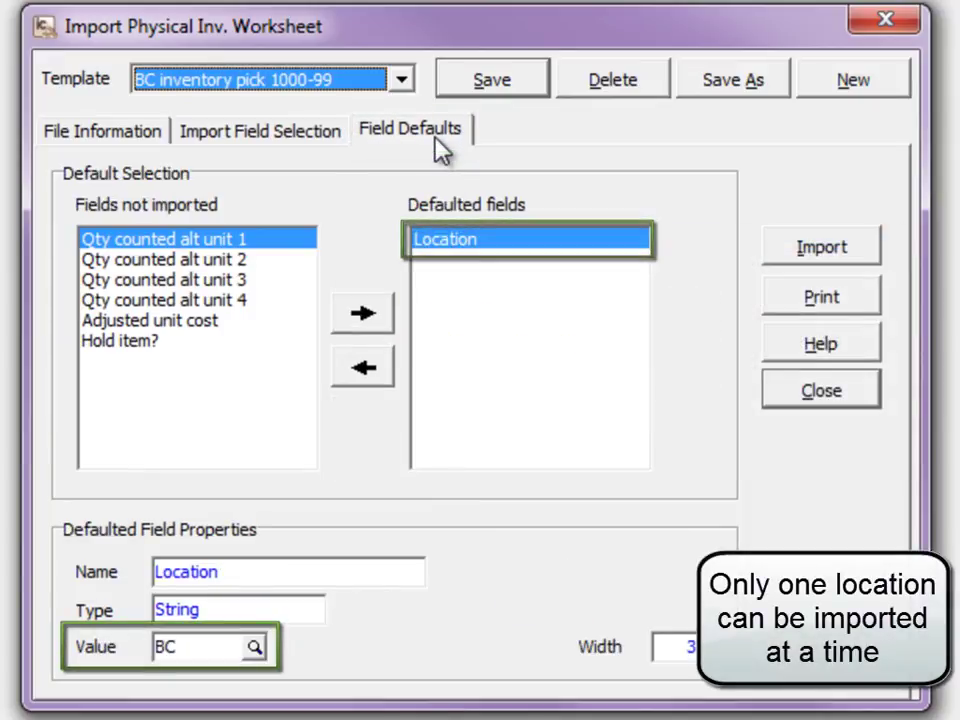
# Step: Import the counted worksheet for location BC and agree to replace the existing worksheet
pyautogui.click(792, 253)
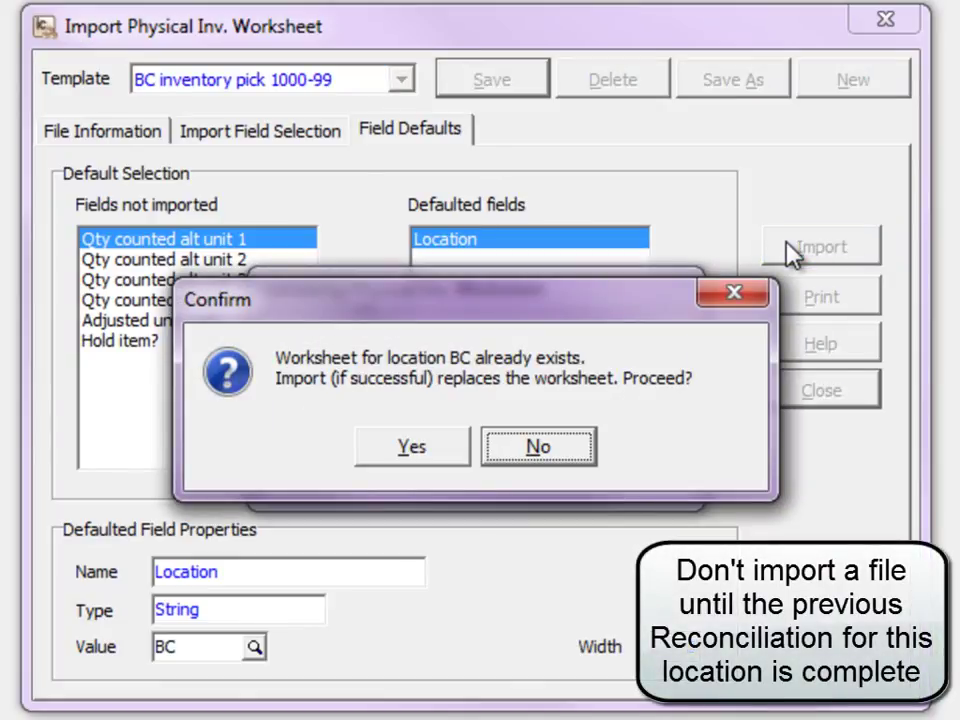
pyautogui.click(412, 450)
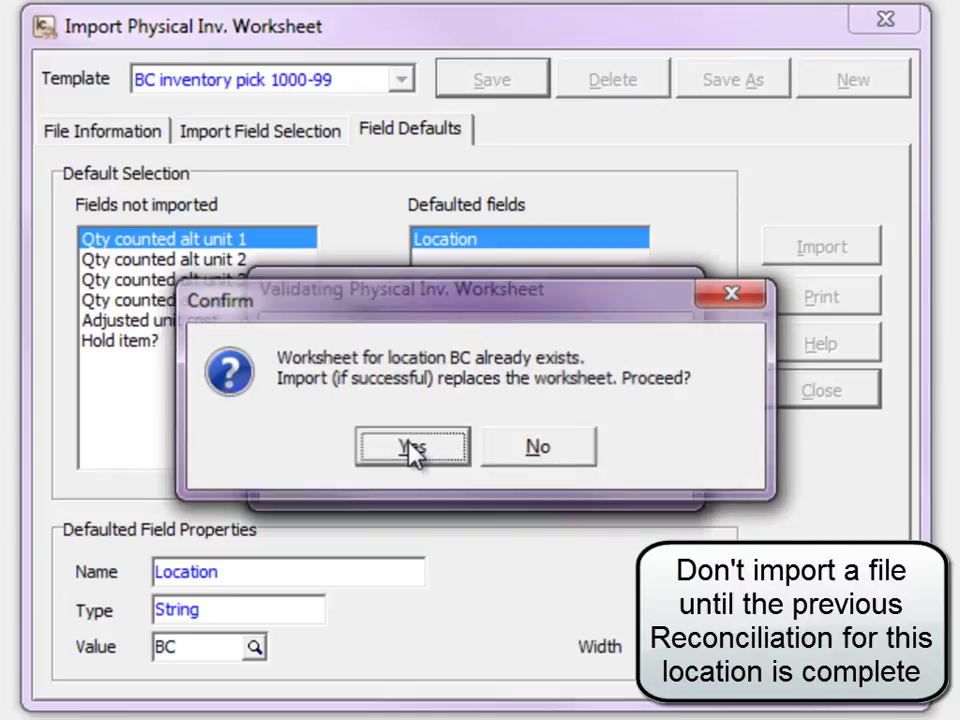
pyautogui.click(439, 452)
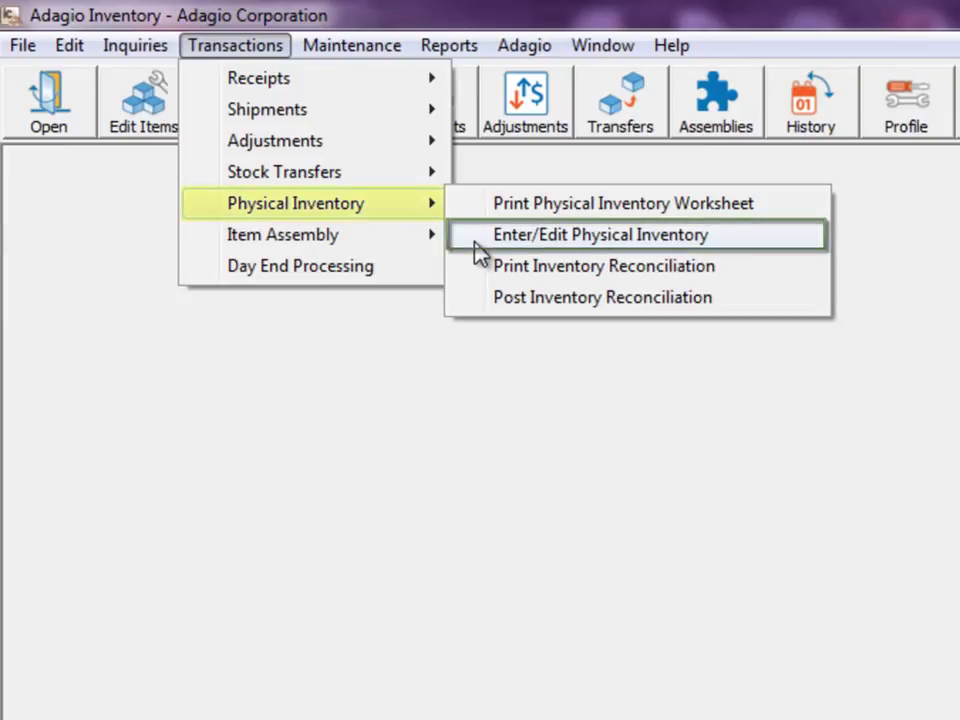
# Step: Open the physical inventory entries for location BC and review the items' physical quantities and entered status
pyautogui.click(477, 245)
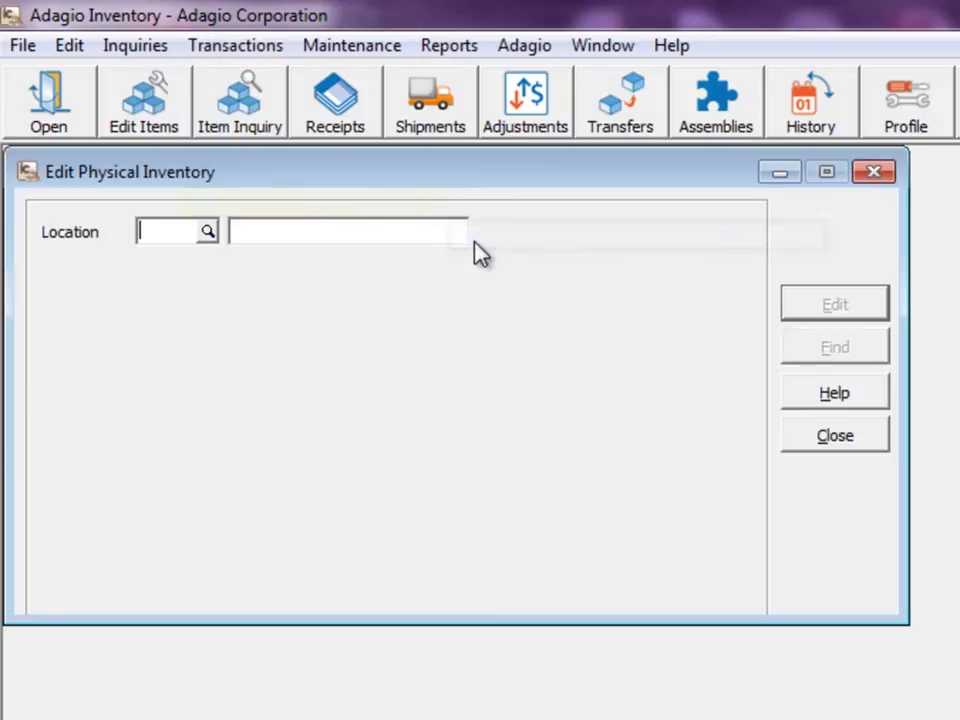
pyautogui.click(206, 233)
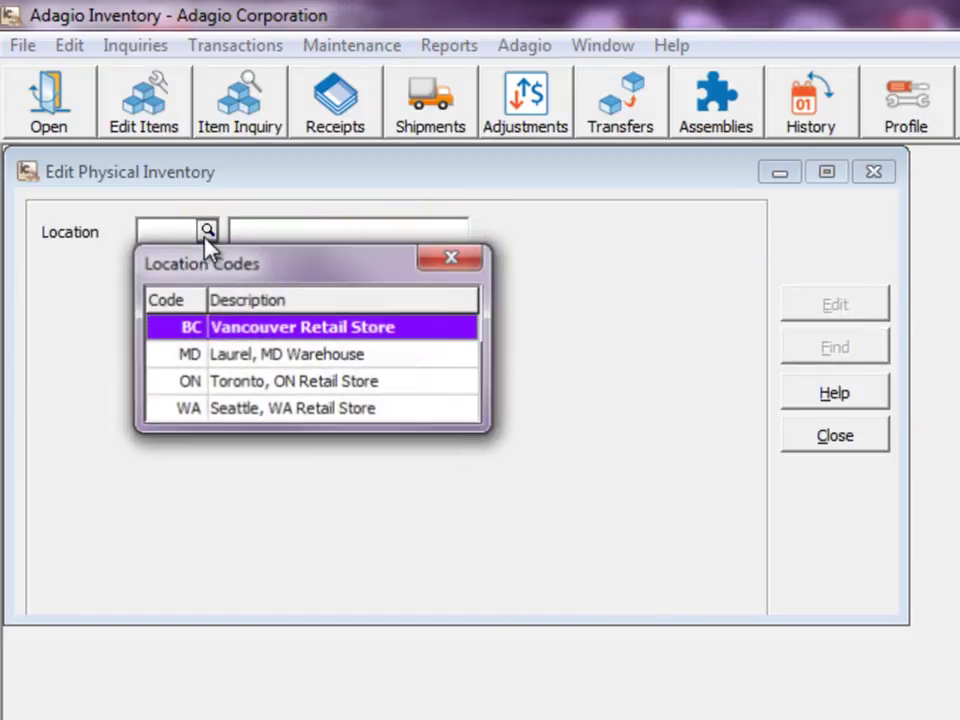
pyautogui.doubleClick(176, 330)
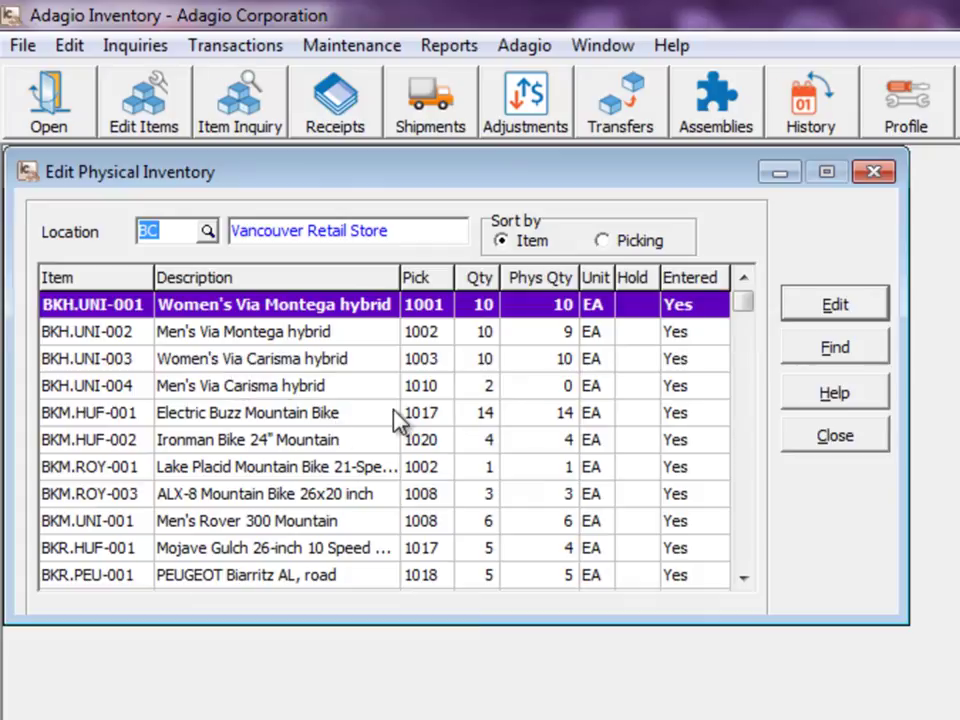
pyautogui.moveTo(743, 305); pyautogui.dragTo(740, 440)
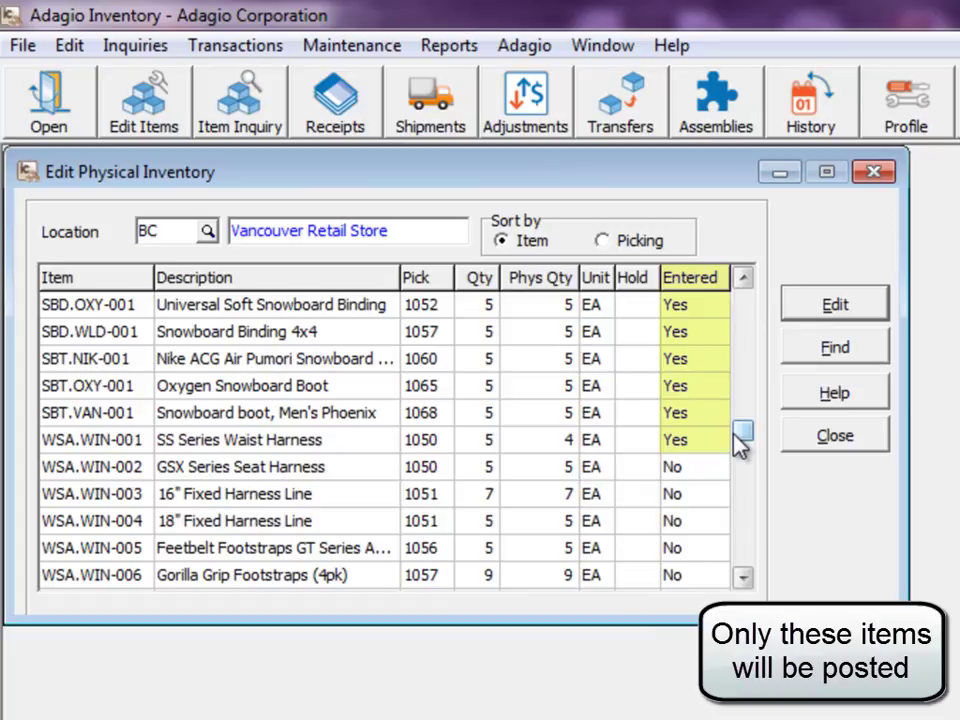